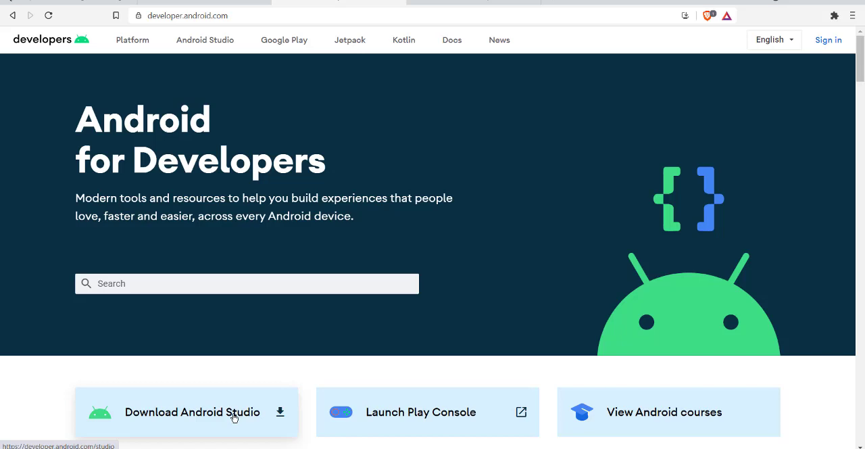
Step: Open the Android Studio download page from the Android for Developers home page
click(133, 411)
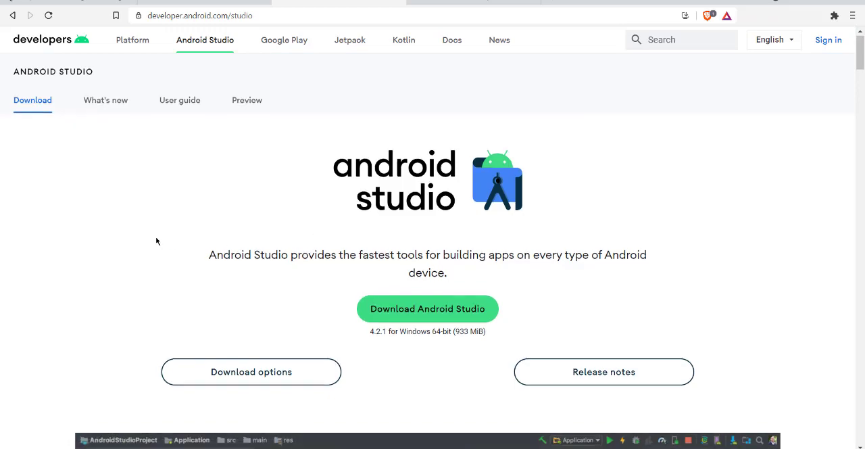
scroll(156, 241, down, 10)
scroll(156, 241, up, 8)
scroll(156, 241, up, 2)
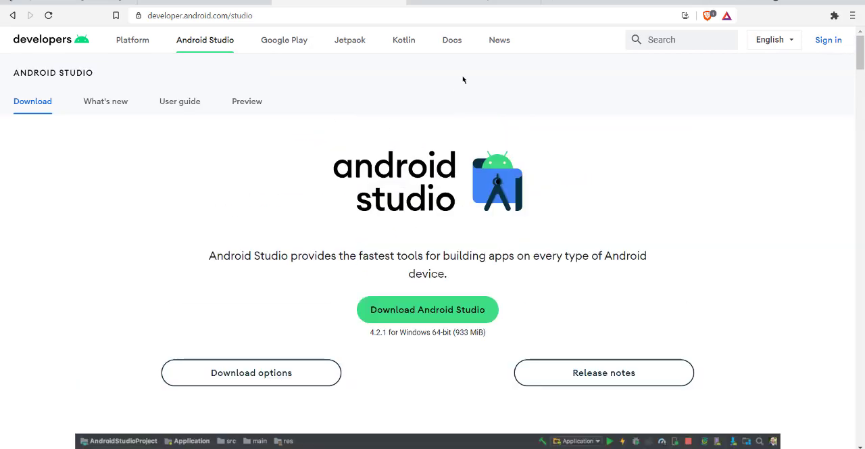
Step: Open the Oracle JDK download page for Java SE 16 from Oracle's Java SE Downloads page
click(452, 1)
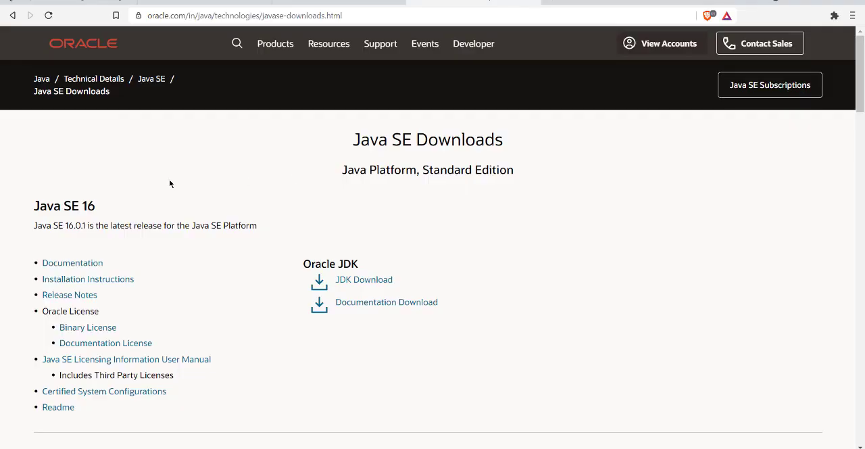
drag(54, 224, 246, 226)
click(283, 235)
triple_click(50, 204)
click(122, 213)
scroll(315, 183, down, 6)
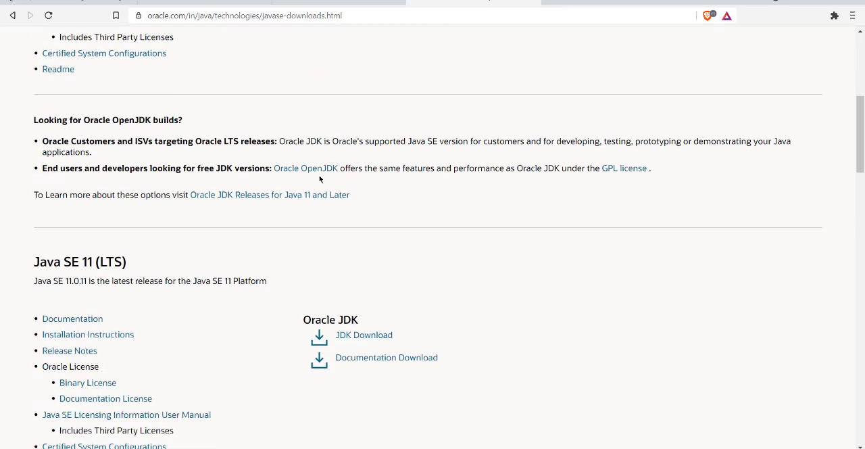
scroll(411, 180, up, 7)
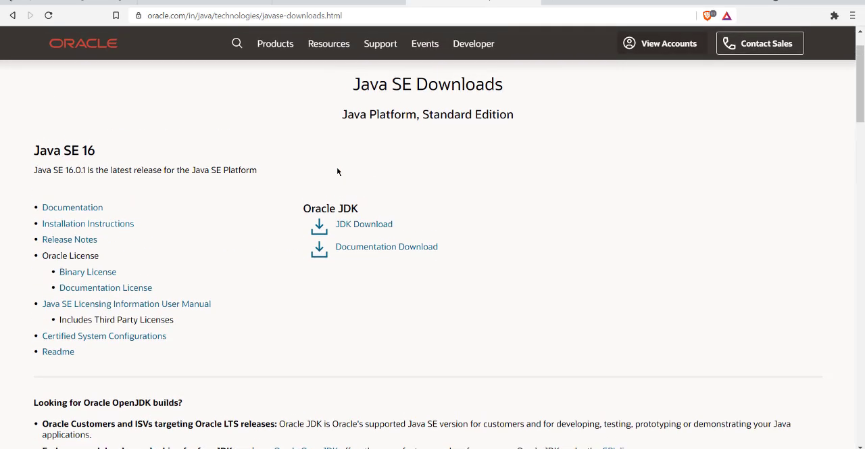
scroll(338, 172, down, 1)
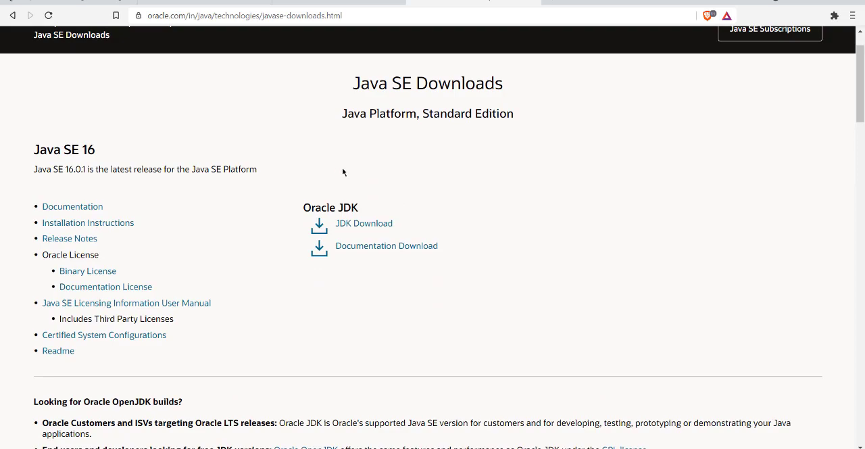
click(357, 227)
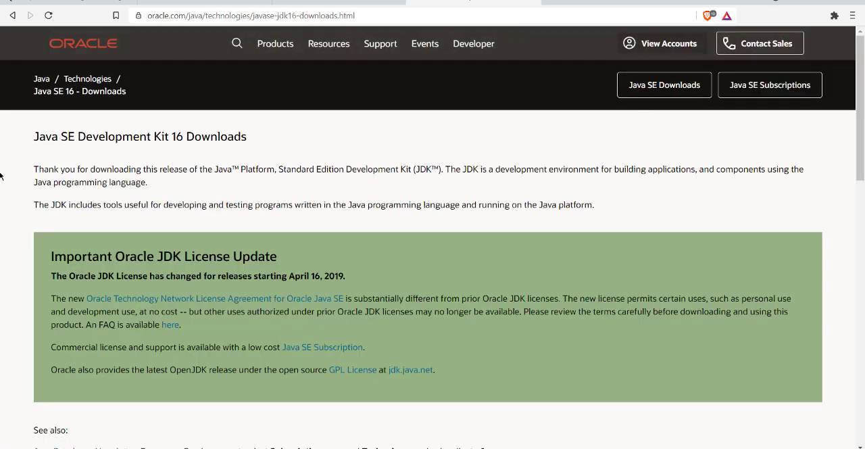
Step: Find the Windows x64 Installer in the JDK 16.0.1 download list and review the packages for other platforms
scroll(0, 175, down, 8)
scroll(0, 175, down, 3)
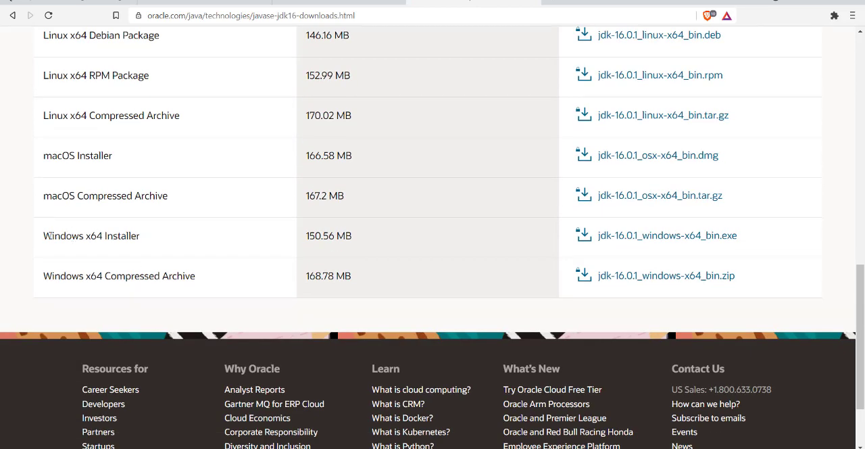
drag(51, 235, 163, 244)
click(163, 245)
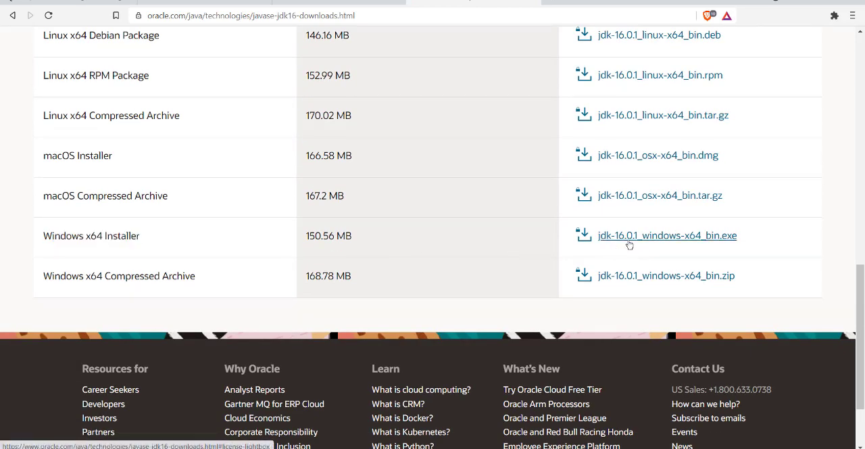
scroll(283, 237, up, 1)
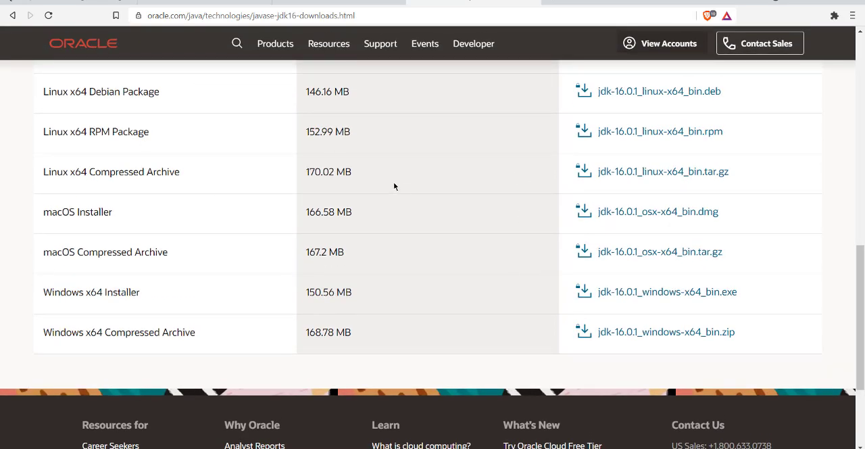
scroll(394, 186, up, 2)
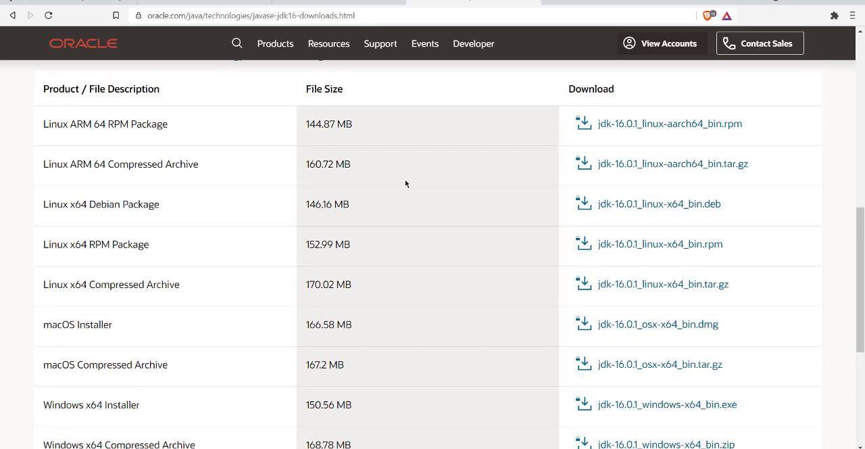
scroll(406, 183, down, 5)
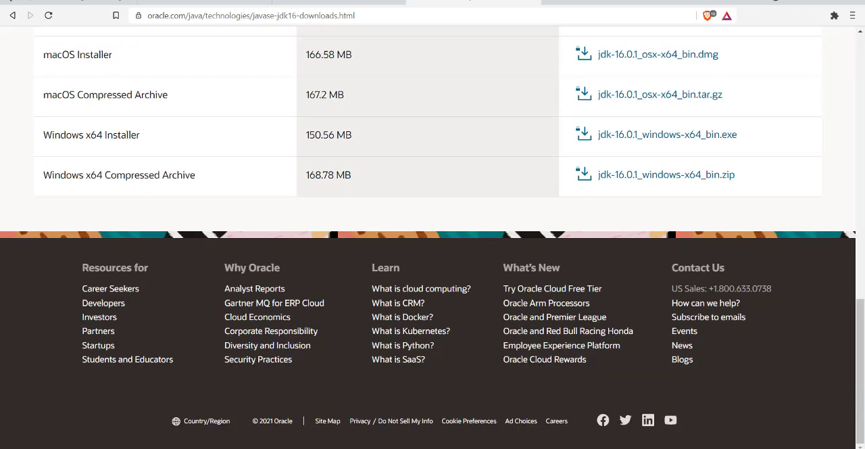
Step: Switch to Windows PowerShell and check the installed Java version with "java --version"
click(800, 4)
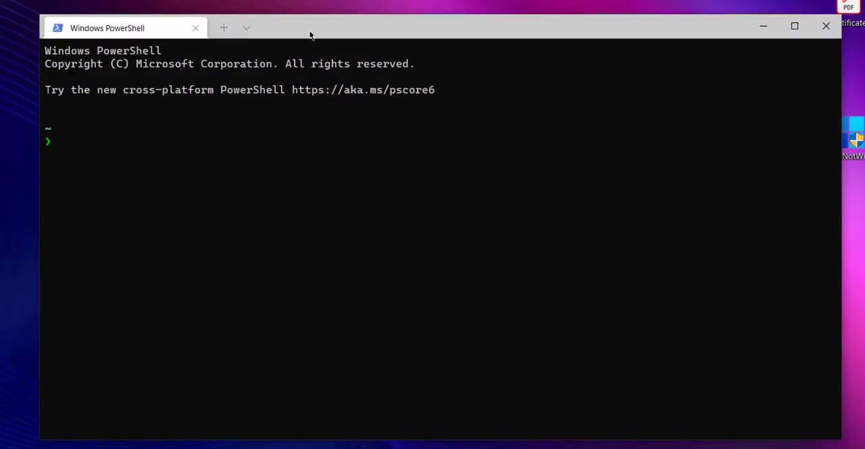
drag(310, 33, 321, 54)
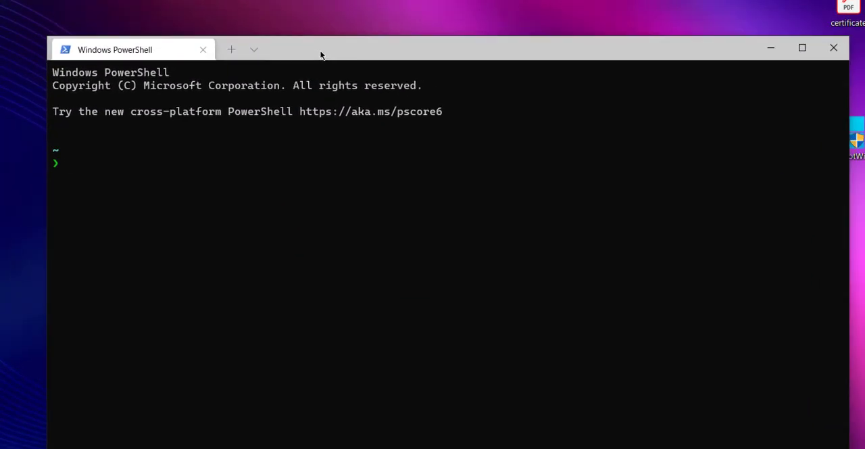
text(java --version)
key(Return)
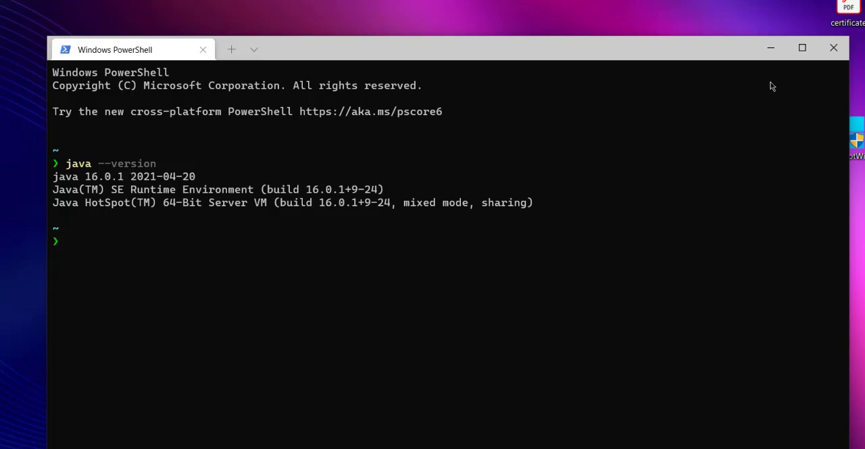
click(769, 49)
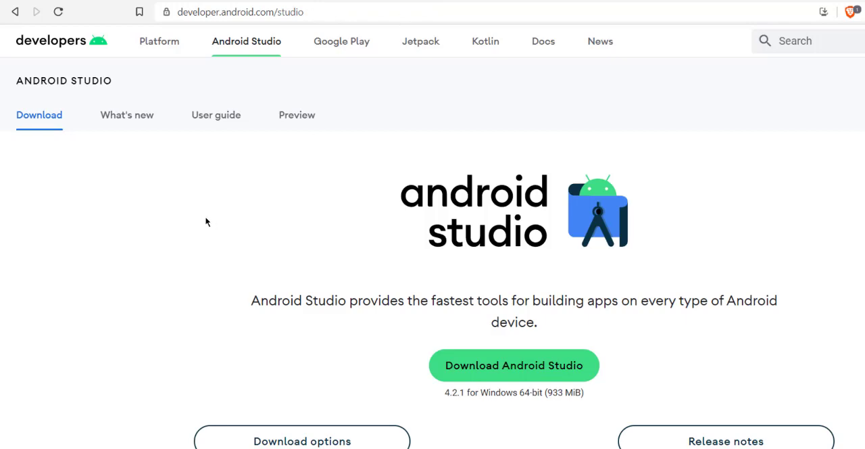
Step: Download Android Studio 4.2.1 for Windows 64-bit from its download page
click(545, 367)
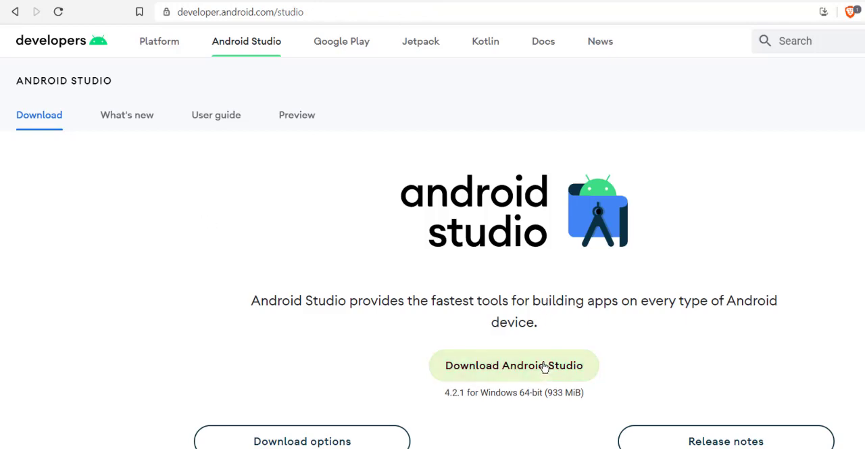
click(291, 442)
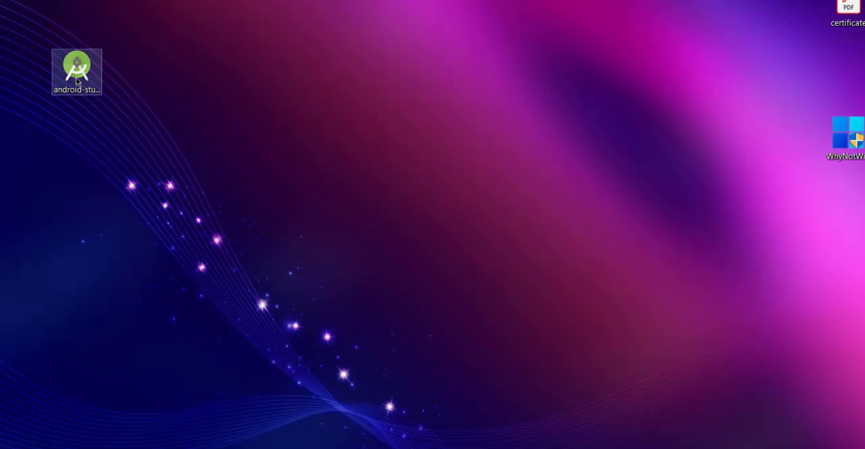
Step: Run the Android Studio installer from the desktop and allow it to make changes to the device
click(76, 77)
double_click(78, 80)
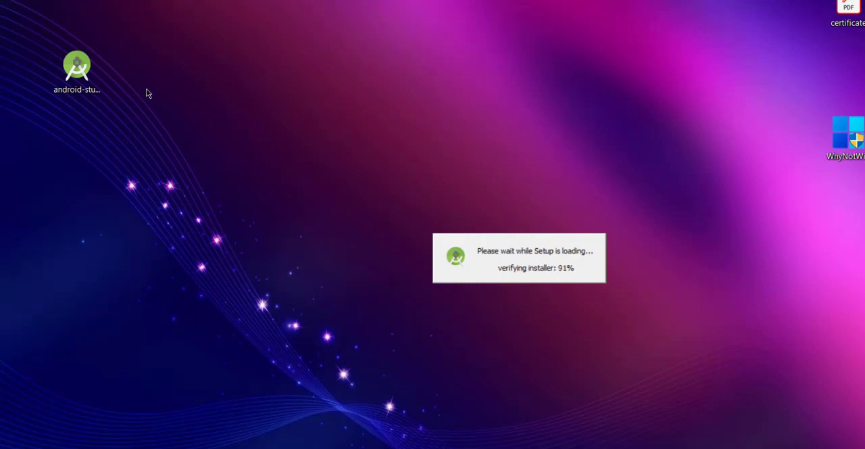
key(super+e)
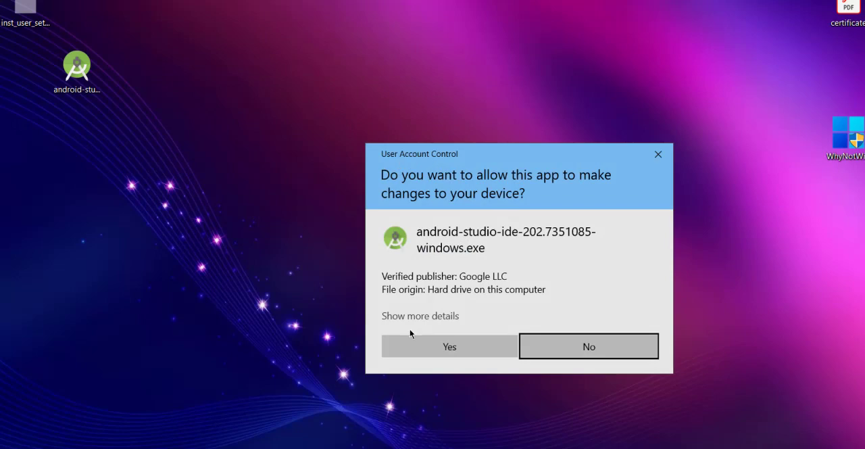
click(408, 349)
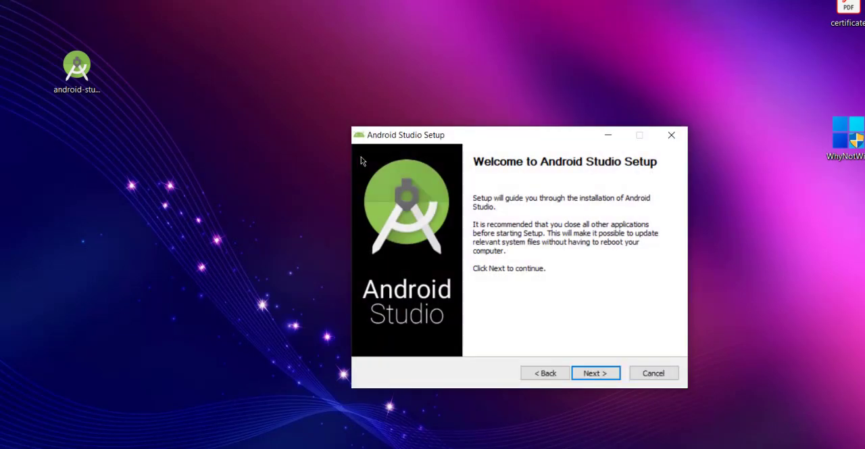
Step: Proceed past the setup welcome page and accept the Android Studio and Android Virtual Device components for installation
drag(376, 141, 230, 72)
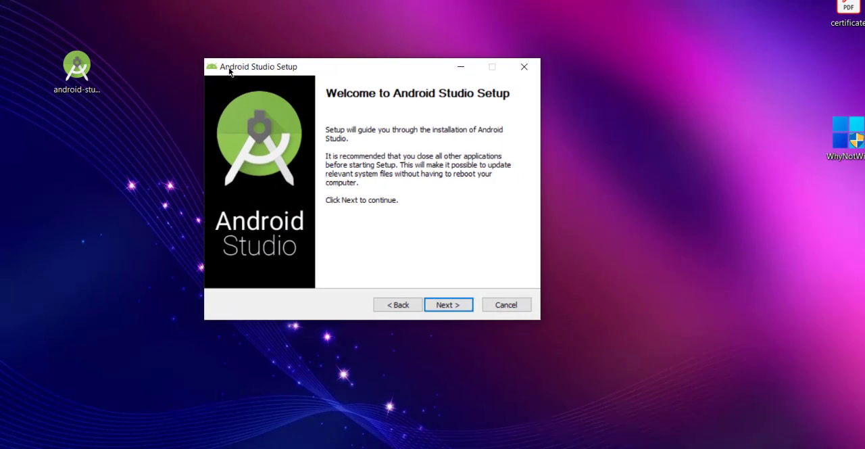
click(459, 310)
mouse_move(372, 189)
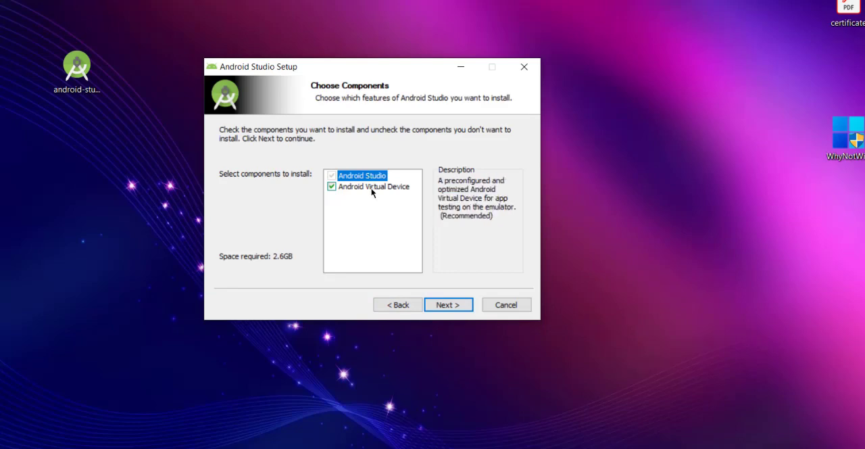
click(442, 304)
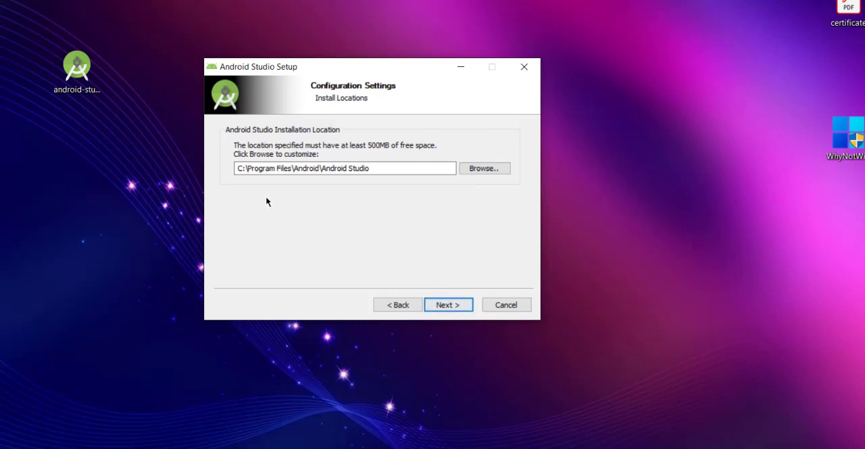
Step: Set the installation location to D:\Program Files\Android\Android Studio and install with the Android Studio Start Menu folder
drag(245, 169, 231, 170)
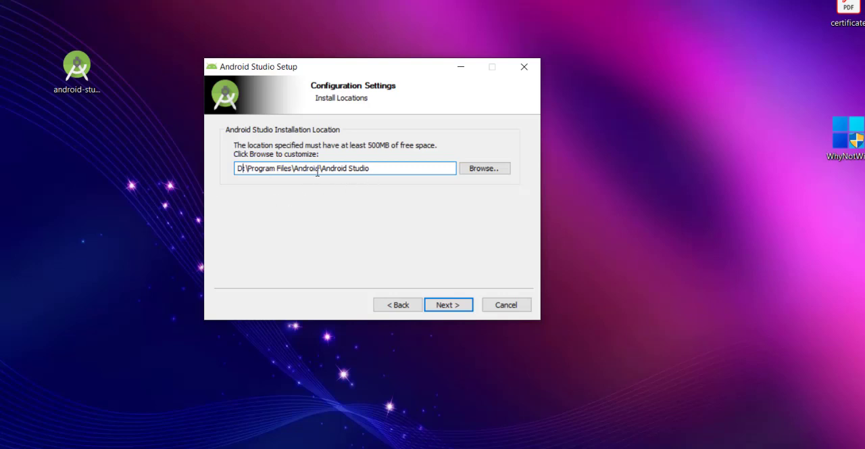
click(445, 304)
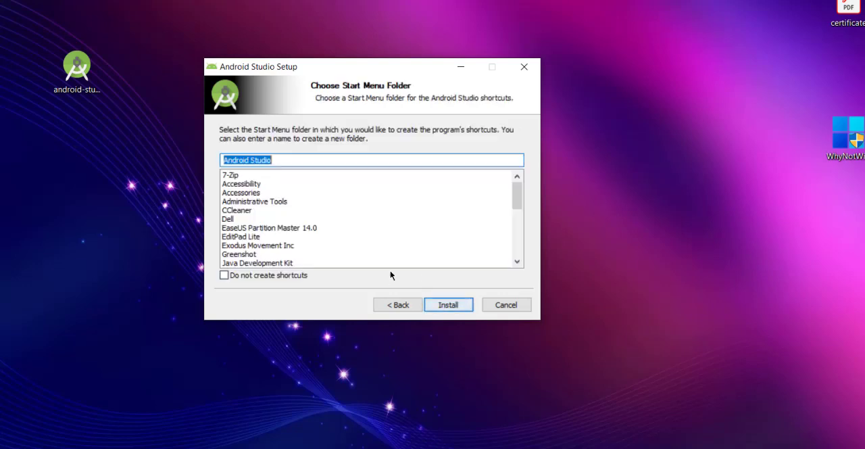
click(449, 305)
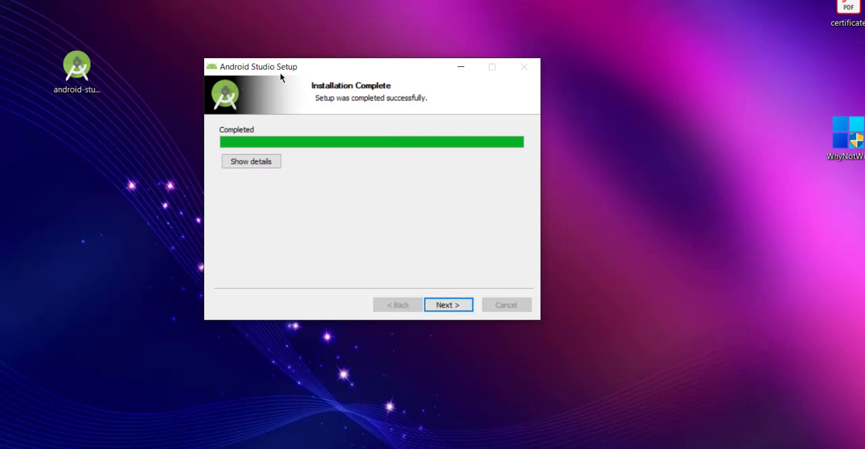
Step: Finish the Android Studio setup with the Start Android Studio option turned off
click(446, 304)
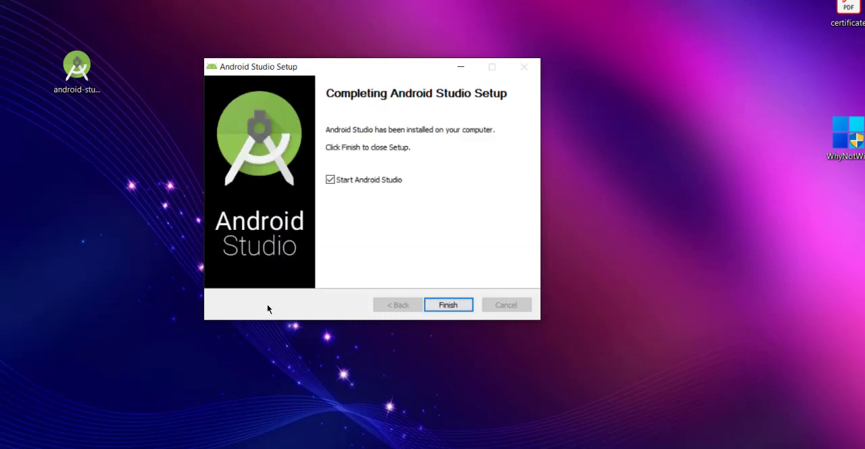
click(356, 181)
click(443, 307)
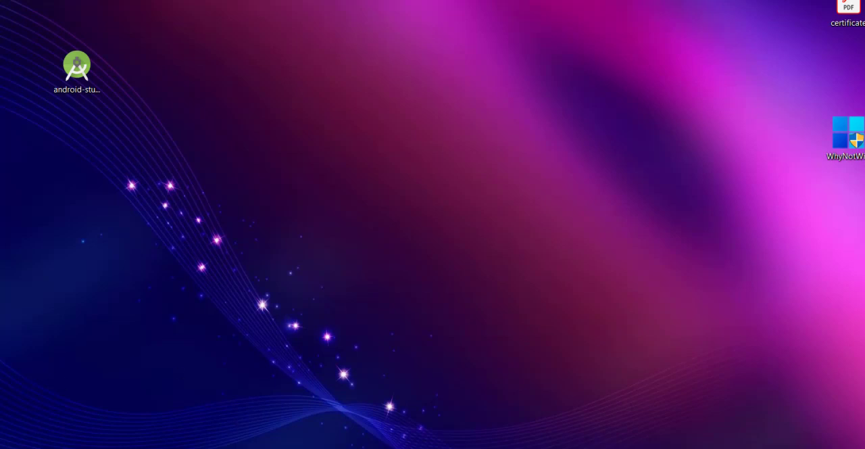
Step: Find the newly installed Android Studio among the installed programs and launch it
key(super)
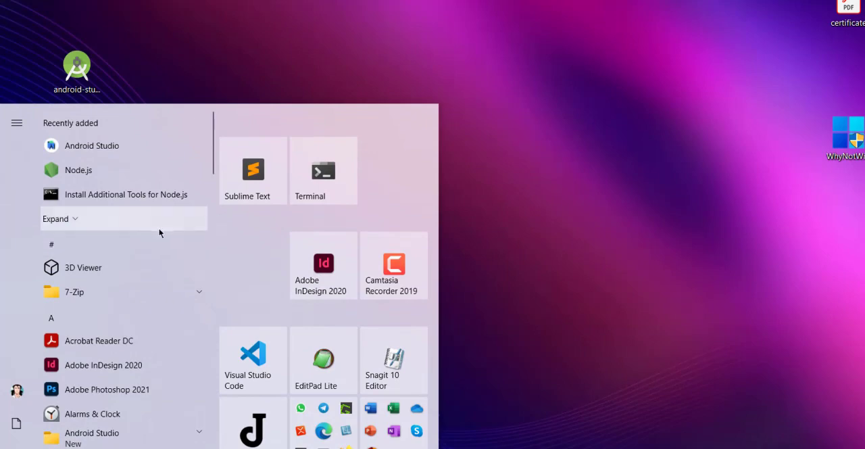
scroll(164, 227, down, 10)
scroll(168, 225, down, 10)
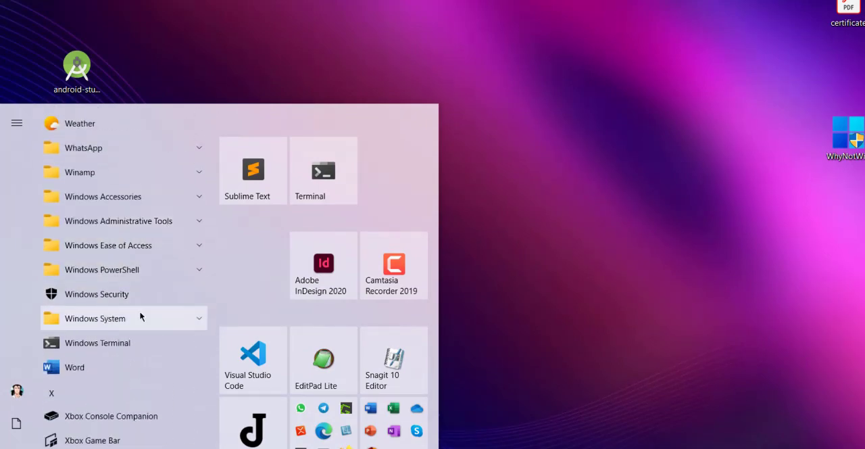
scroll(140, 315, up, 5)
scroll(141, 314, down, 5)
scroll(140, 314, up, 12)
scroll(140, 312, up, 10)
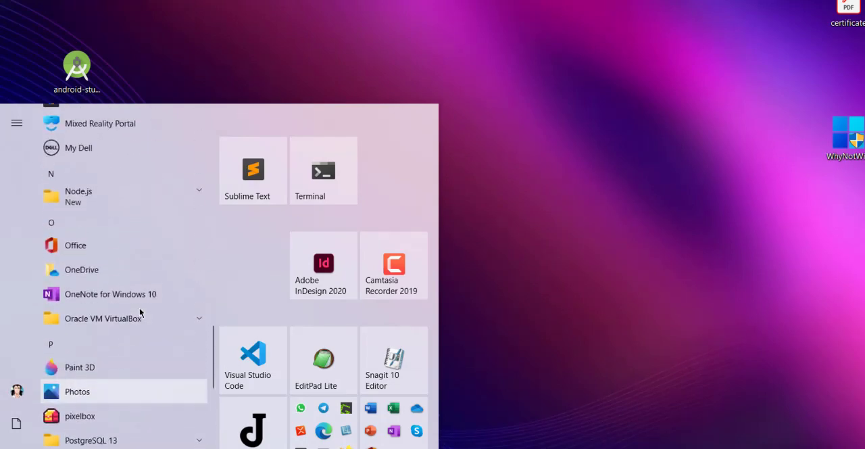
scroll(140, 312, up, 8)
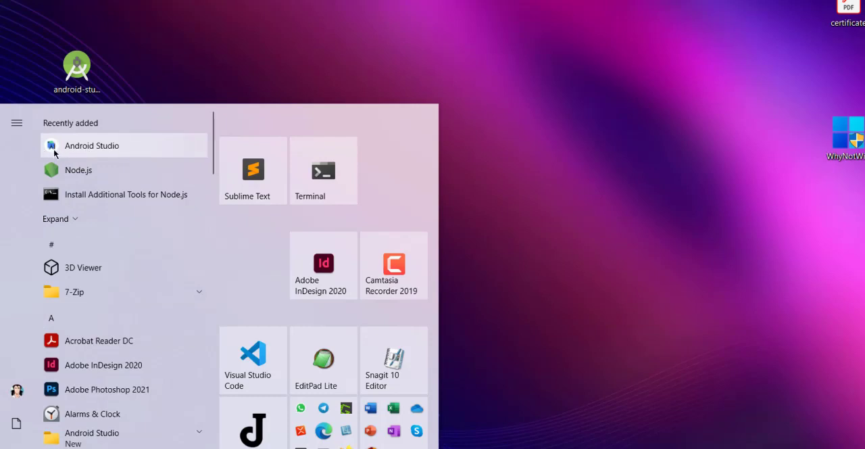
click(112, 147)
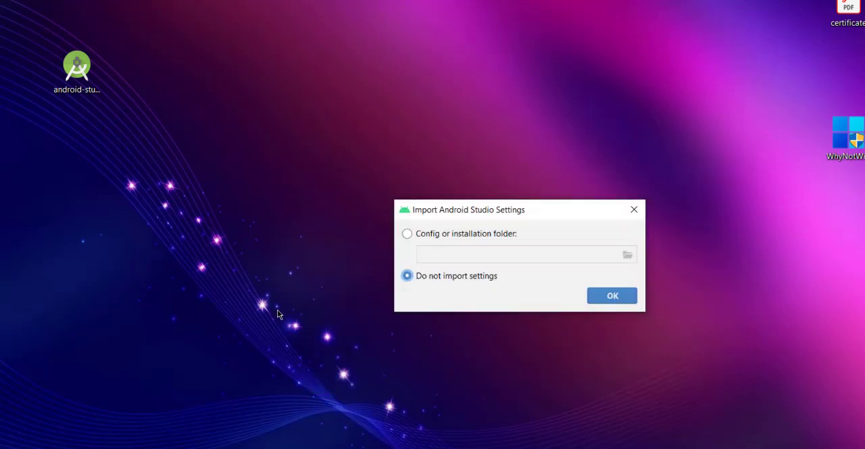
Step: Start without importing any earlier Android Studio settings and decline to send usage statistics to Google
drag(457, 212, 293, 92)
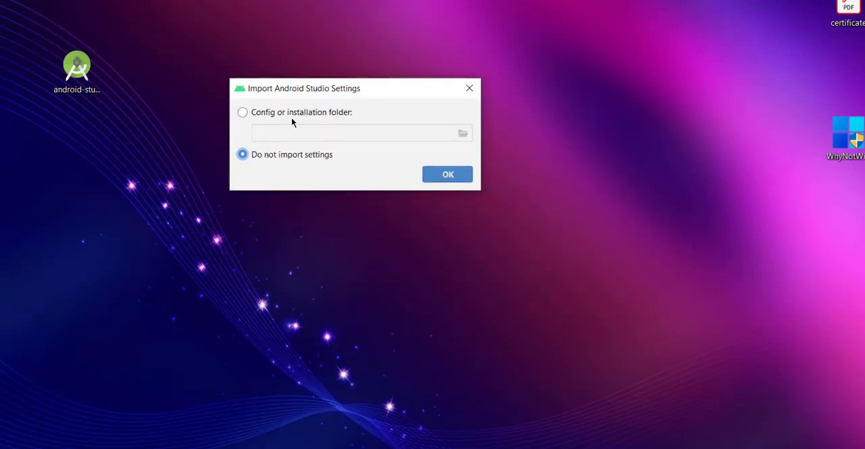
click(452, 175)
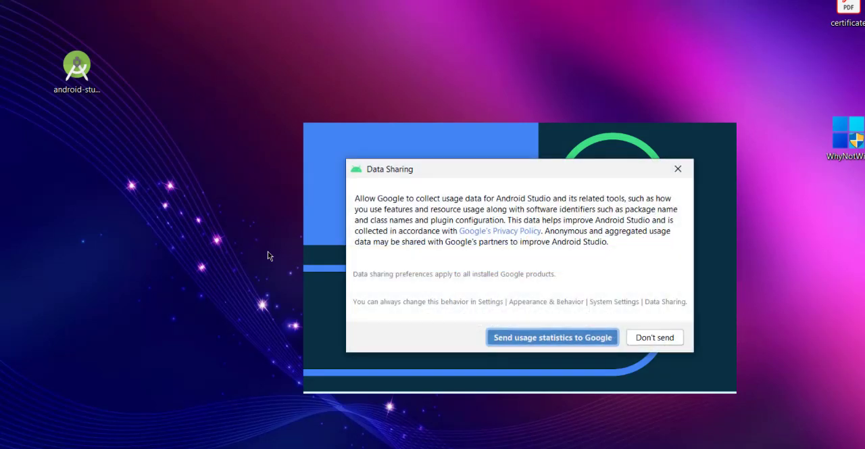
drag(453, 174, 329, 152)
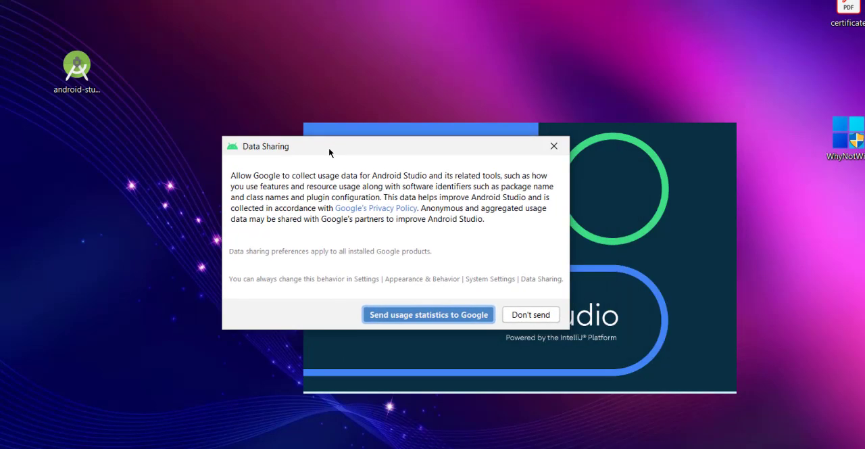
click(523, 314)
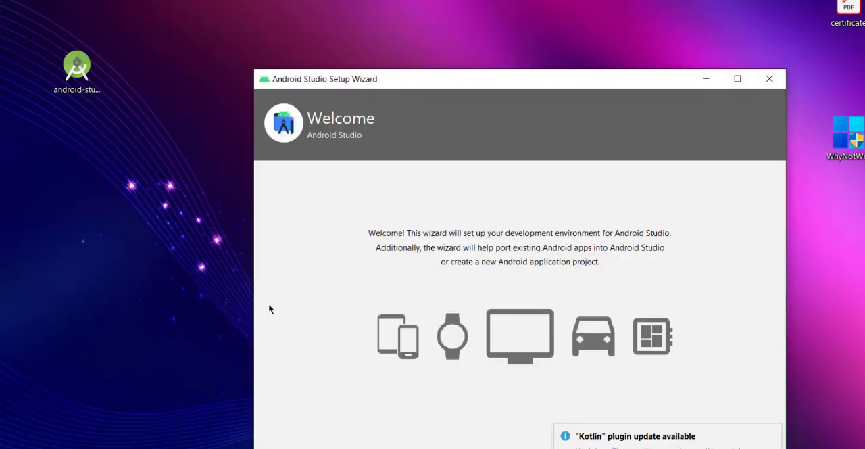
Step: Ignore the Kotlin plugin update and proceed past the Setup Wizard's welcome page
drag(326, 78, 209, 35)
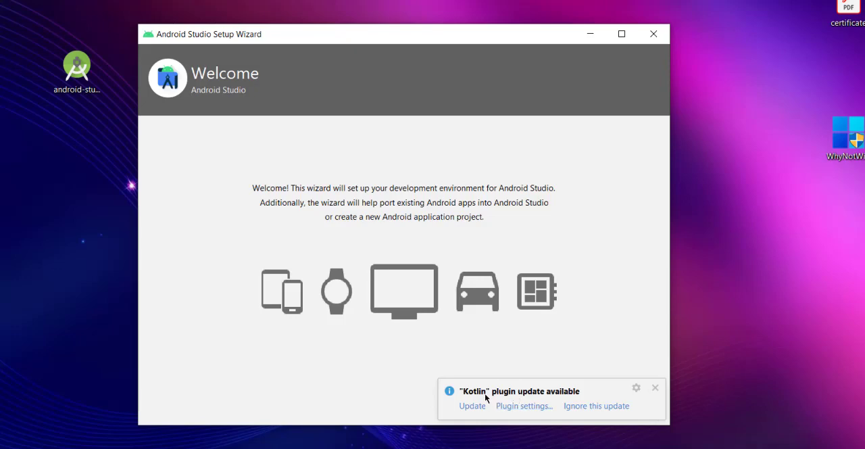
click(578, 406)
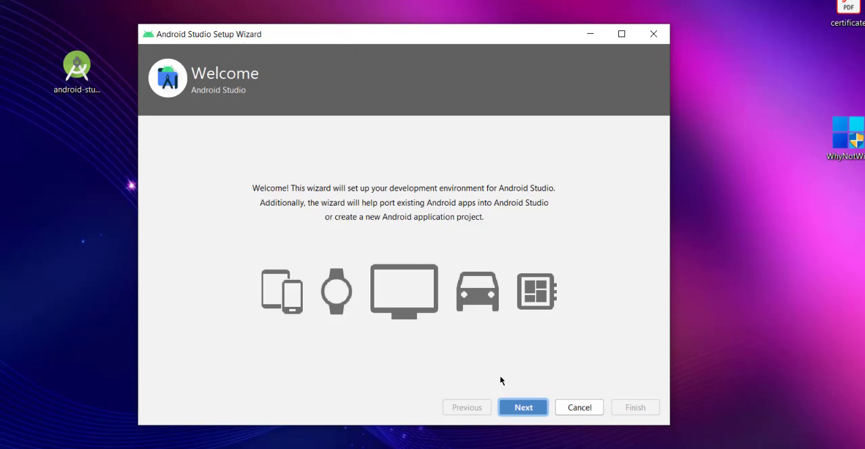
click(523, 407)
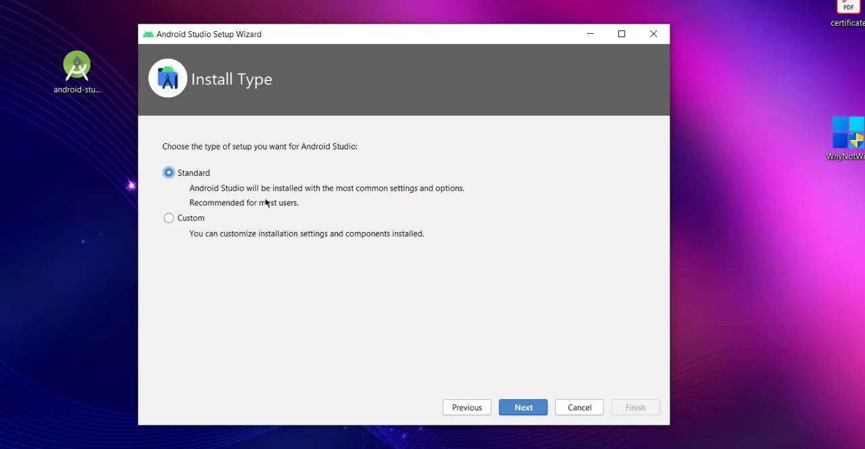
Step: Accept the Standard install type and the Light UI theme in the Setup Wizard
click(511, 414)
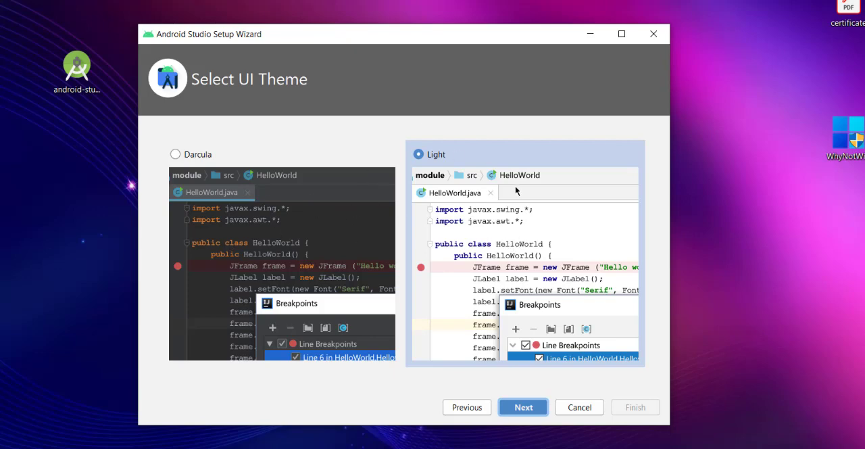
click(518, 406)
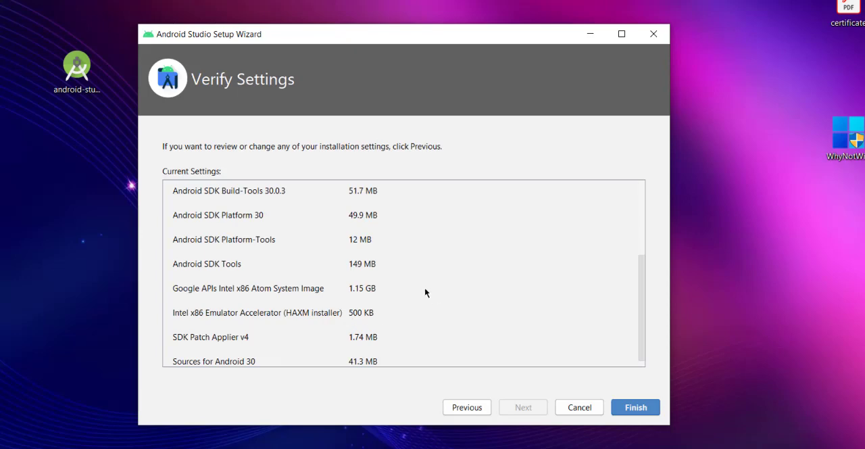
Step: Review the setup's SDK folder, JDK location and component list, and start downloading the SDK components
scroll(352, 278, up, 3)
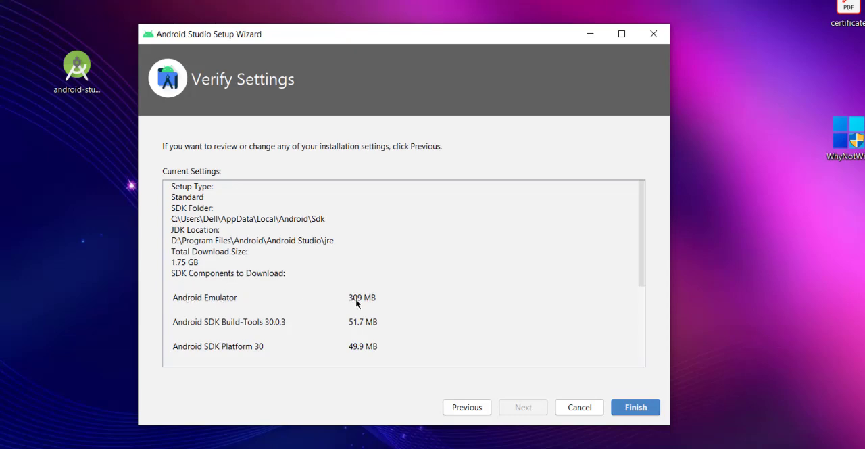
scroll(324, 314, down, 2)
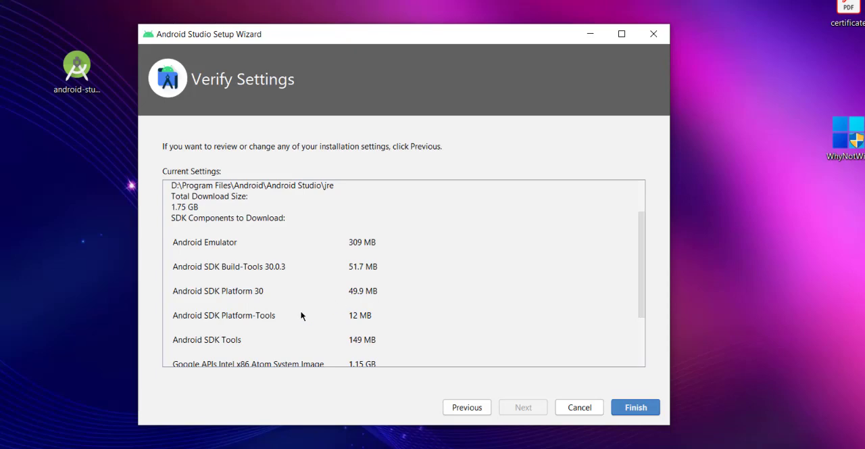
scroll(301, 315, down, 3)
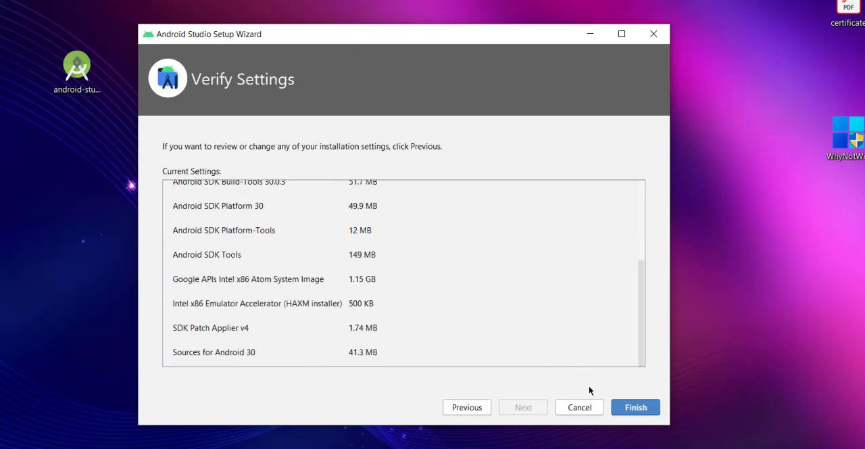
scroll(610, 323, up, 3)
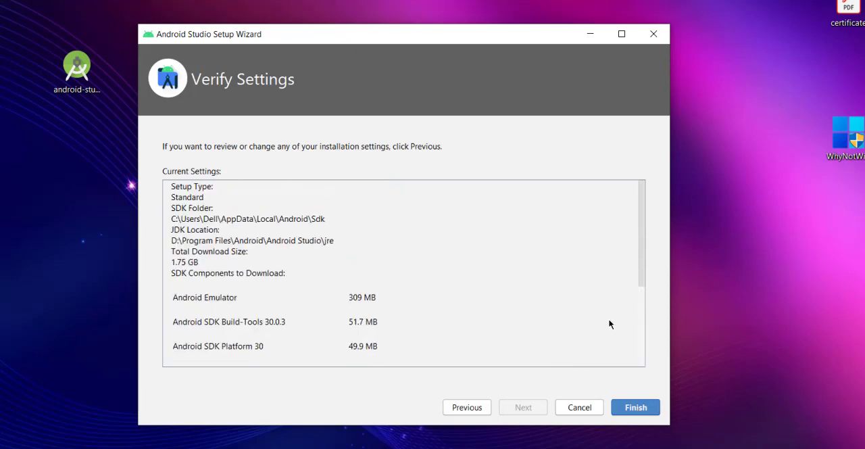
scroll(610, 322, down, 3)
click(635, 407)
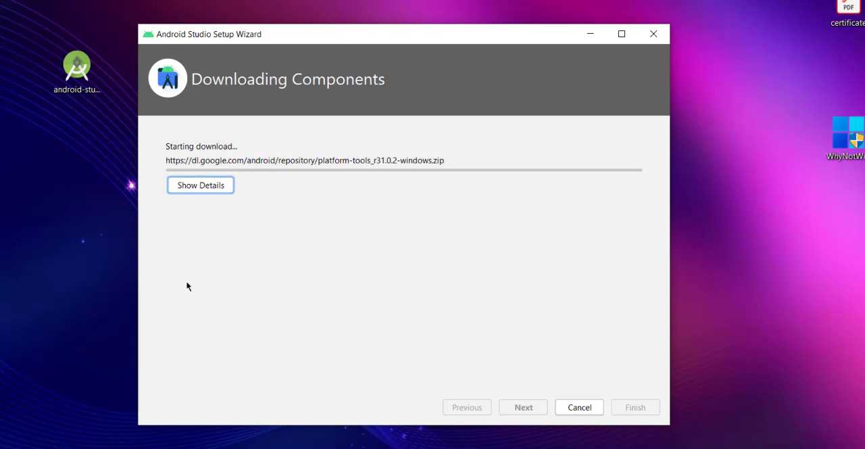
Step: Show the component download details, finish the Setup Wizard and reposition the Android Studio welcome window on the desktop
click(211, 189)
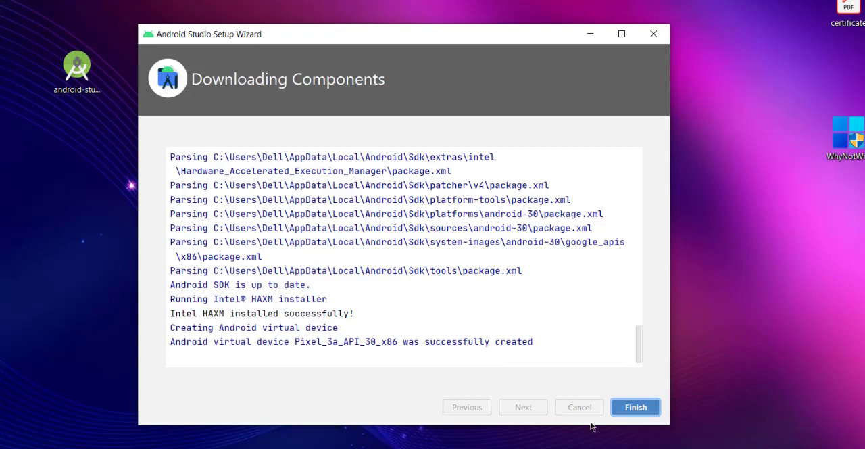
click(635, 407)
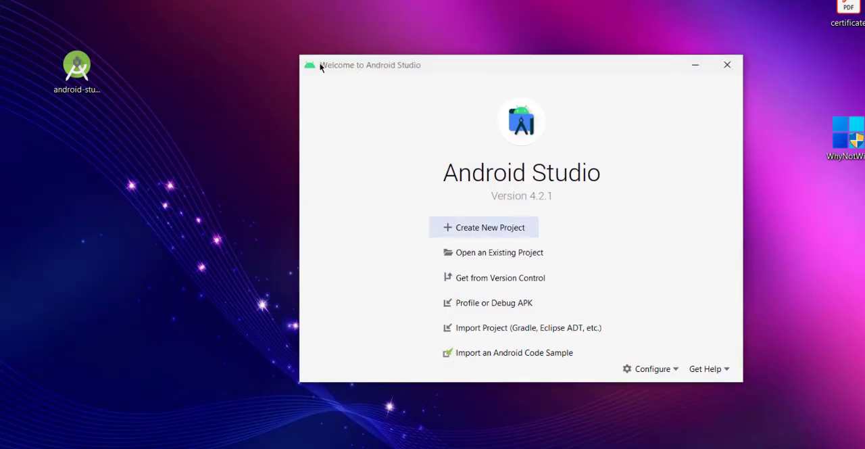
drag(354, 66, 231, 58)
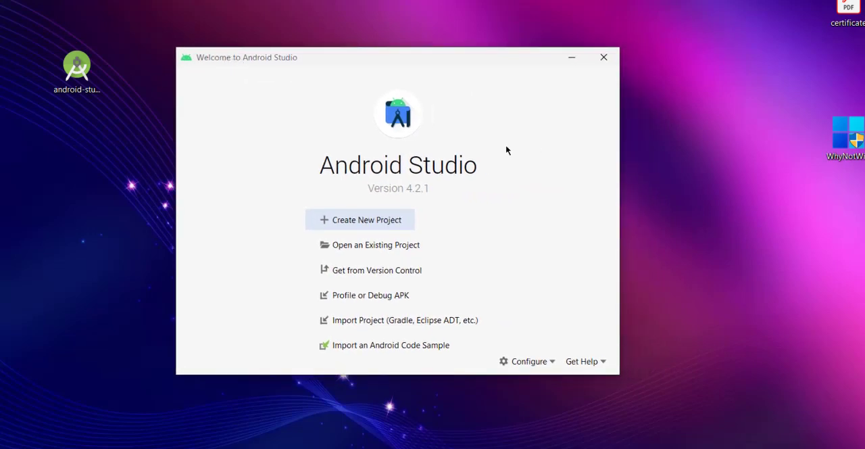